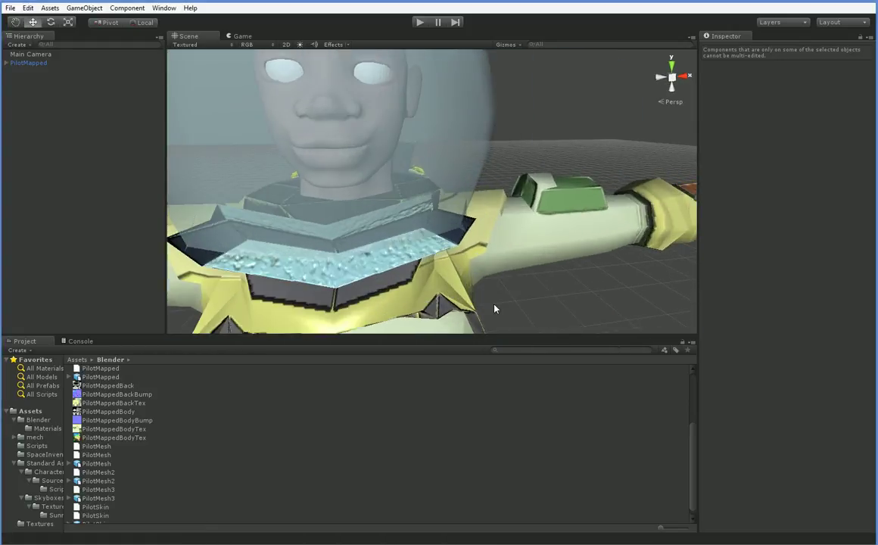
Select the Head object inside the face group of PilotMapped.
scroll(496, 331, up, 3)
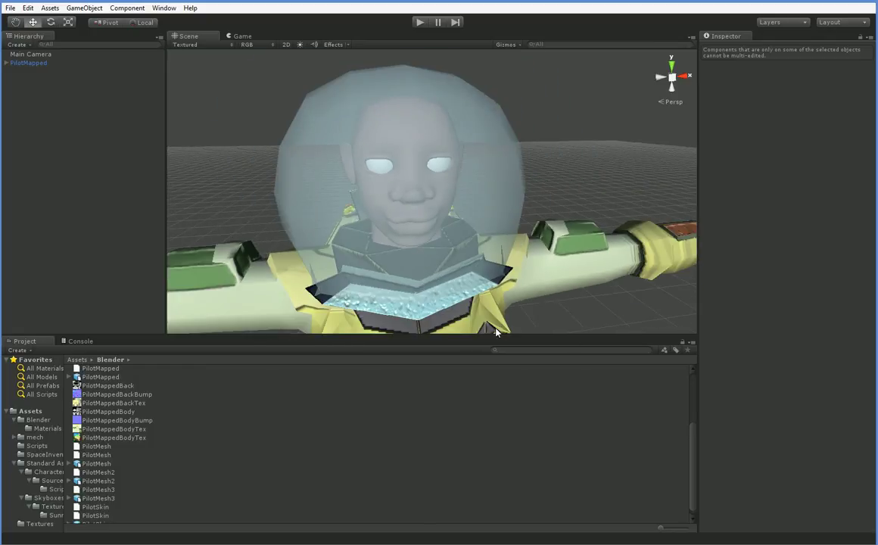
middle_drag(467, 315, 470, 293)
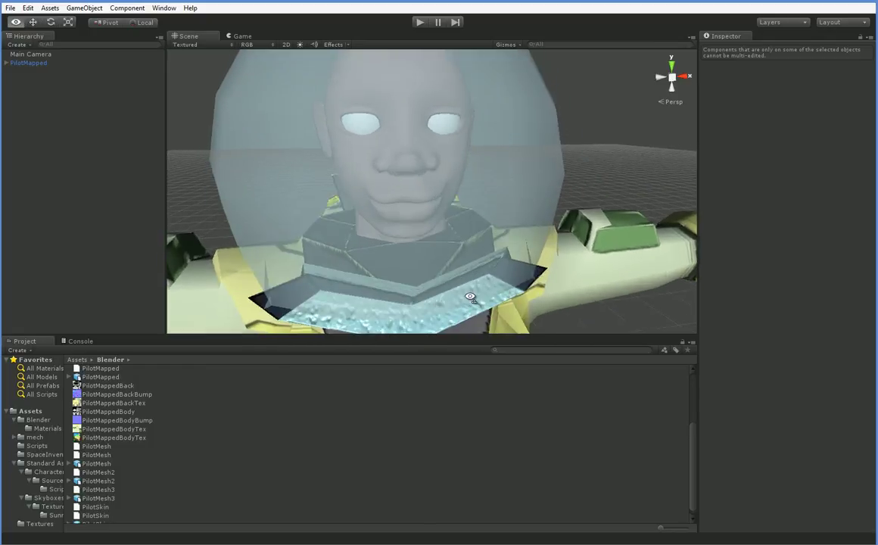
right_drag(470, 293, 435, 248)
middle_drag(426, 280, 392, 273)
alt+drag(391, 272, 388, 292)
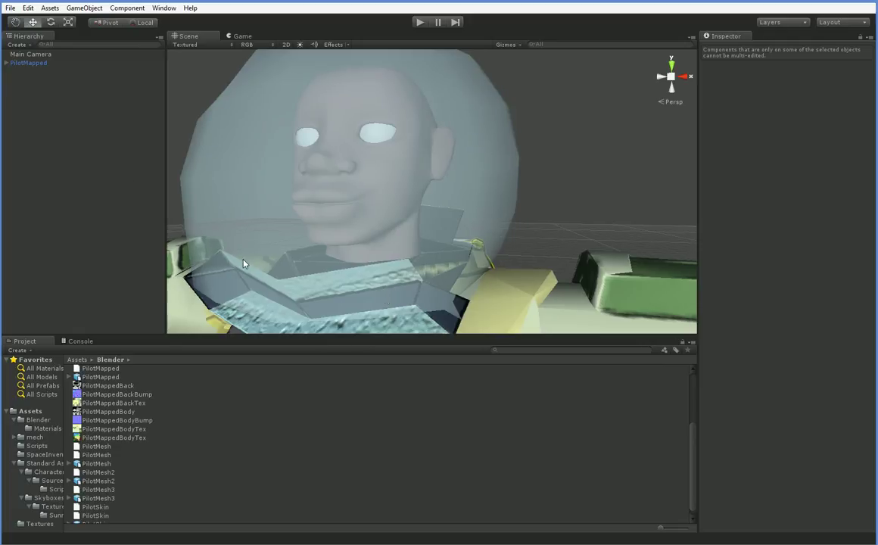
click(6, 63)
click(22, 89)
click(15, 89)
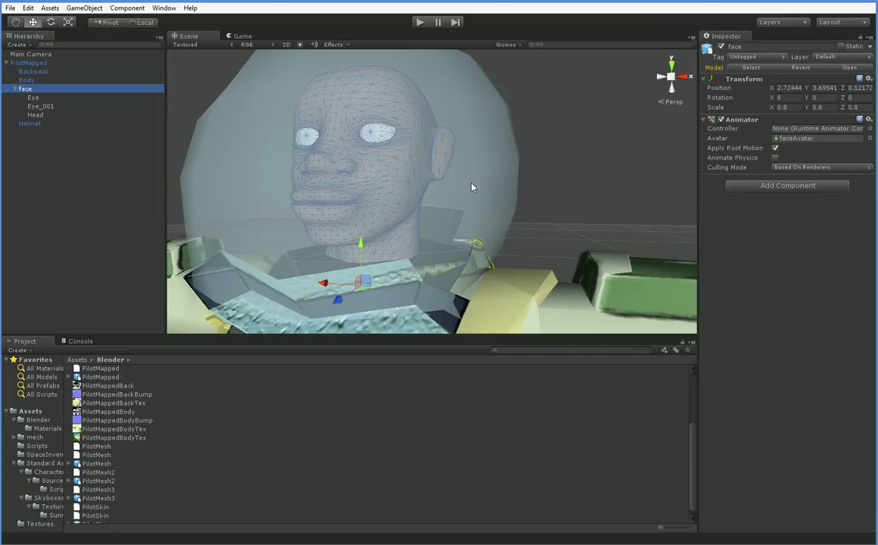
click(67, 114)
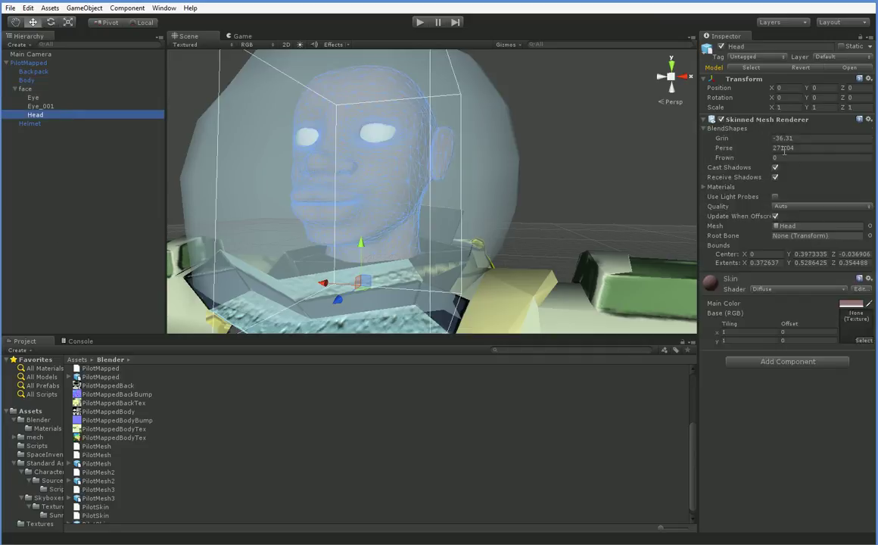
Set the Head's blend shapes to 0 for Perse, about -72.1 for Grin and about -37.2 for Frown.
drag(743, 150, 688, 155)
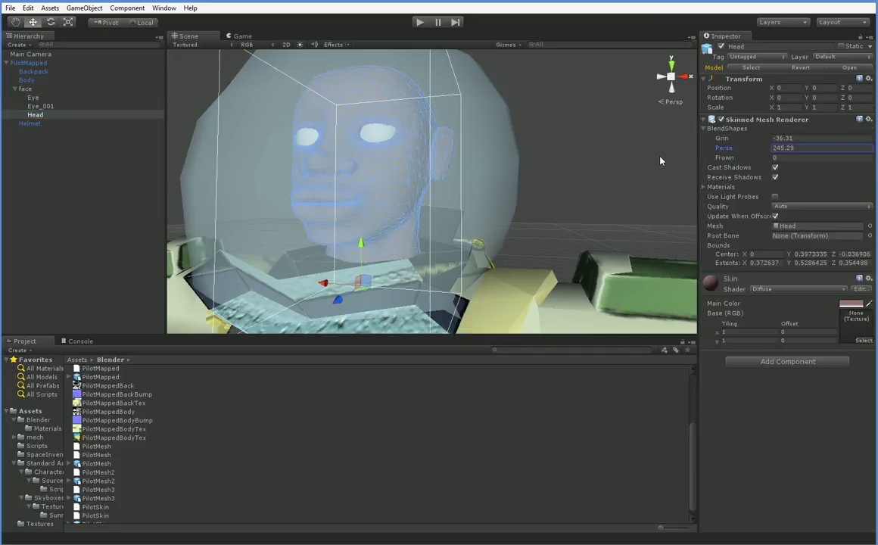
click(789, 149)
text(0)
drag(742, 143, 788, 142)
drag(841, 146, 814, 158)
drag(703, 143, 567, 233)
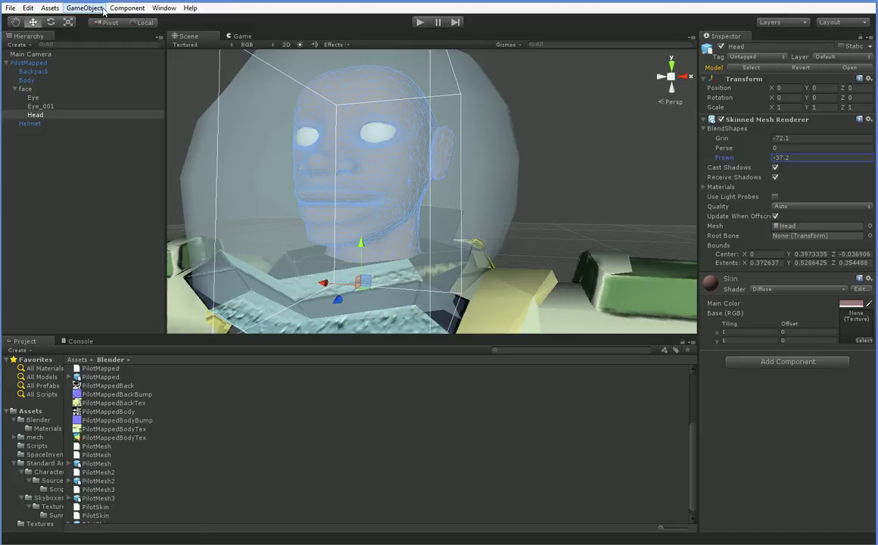
Add a directional light to the scene.
click(68, 56)
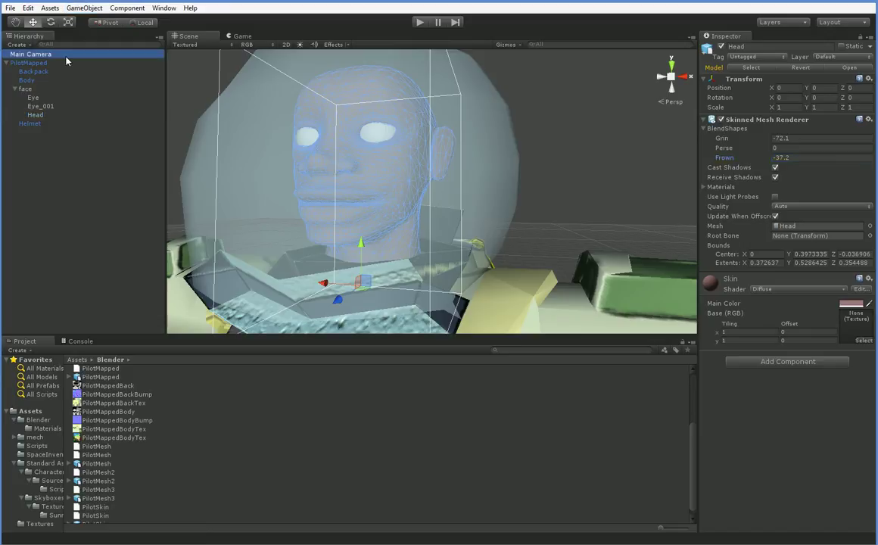
click(84, 7)
mouse_move(65, 33)
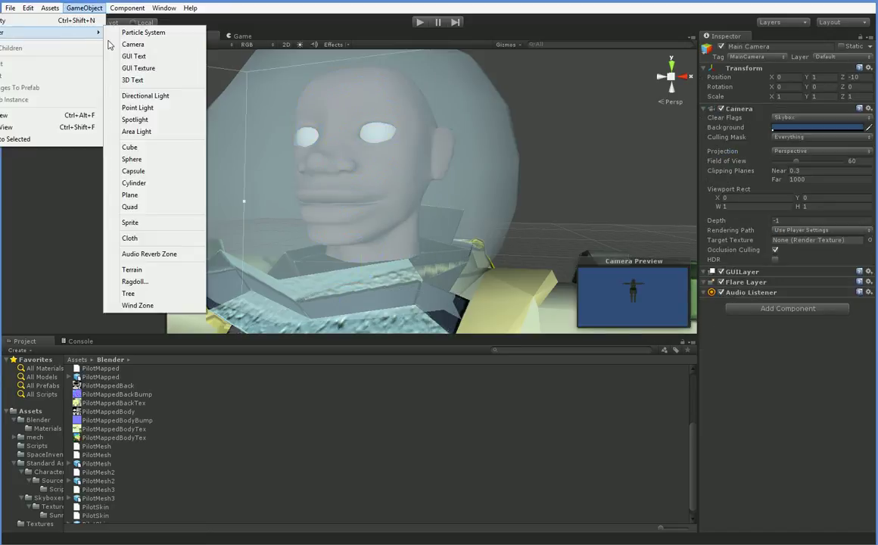
click(144, 95)
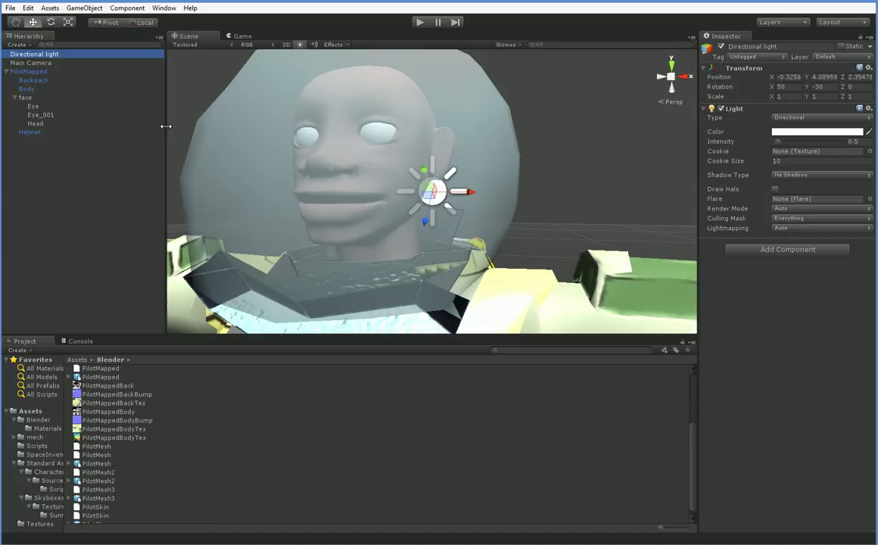
Move the Main Camera close in front of the pilot's face, at about Y 4.02 and Z -1.04.
double_click(56, 63)
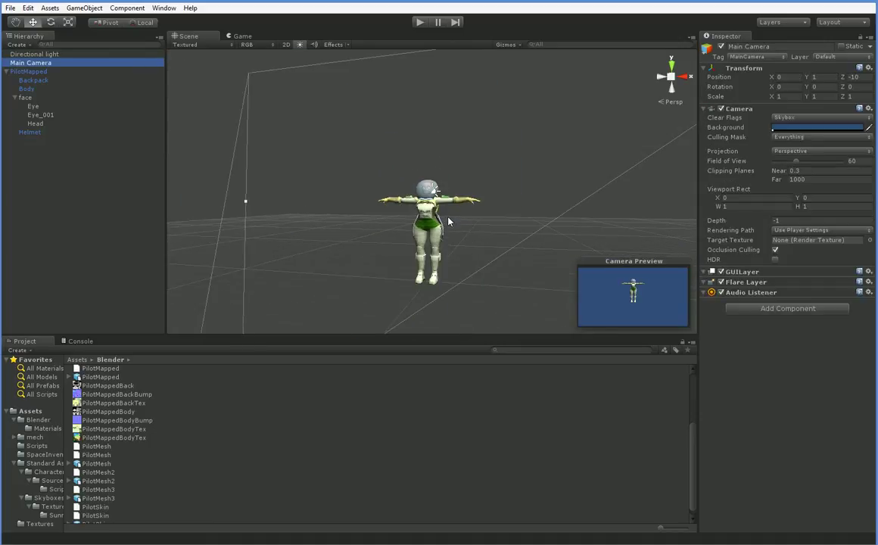
mouse_move(448, 222)
alt+mouse_down()
mouse_move(384, 304)
mouse_move(453, 215)
alt+mouse_up()
middle_drag(453, 215, 390, 261)
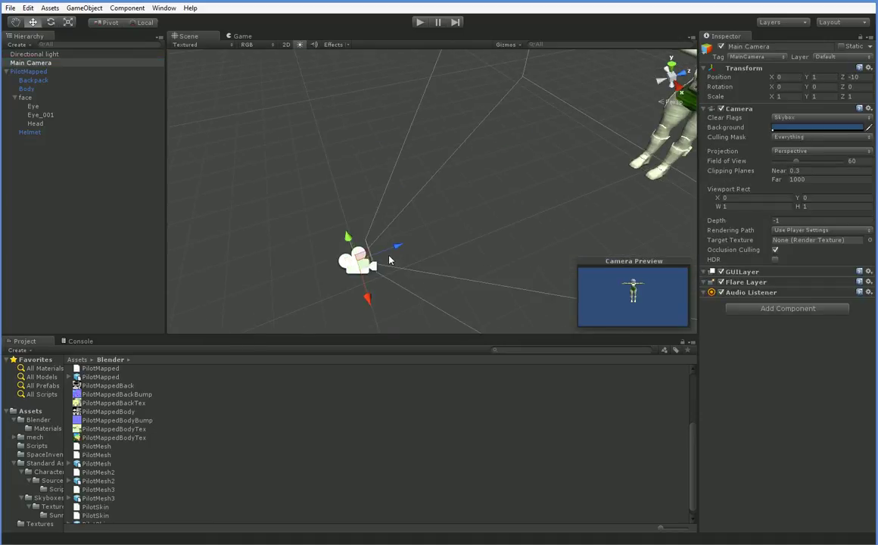
drag(389, 260, 590, 72)
alt+drag(553, 174, 443, 130)
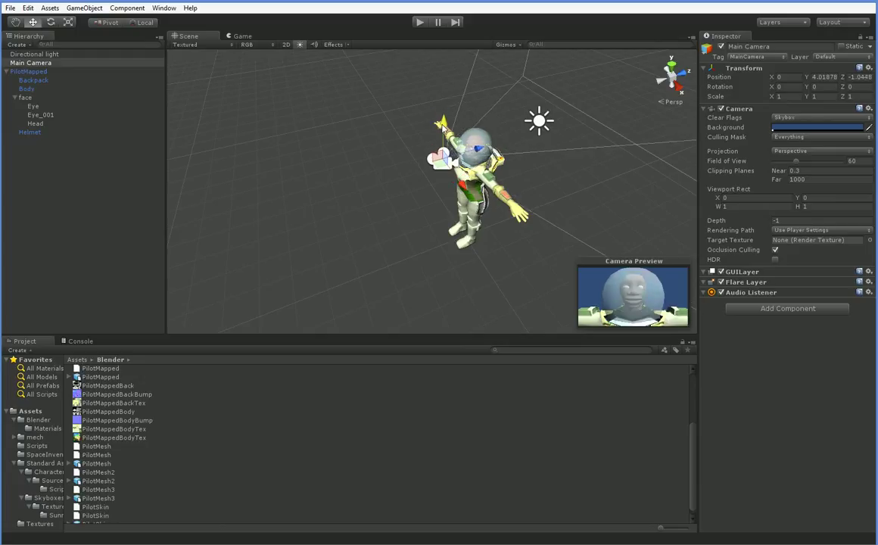
Turn the Main Camera to about -26.6° around Y and place it at about X 0.35 and Z -0.87.
click(50, 21)
drag(405, 169, 492, 182)
click(33, 22)
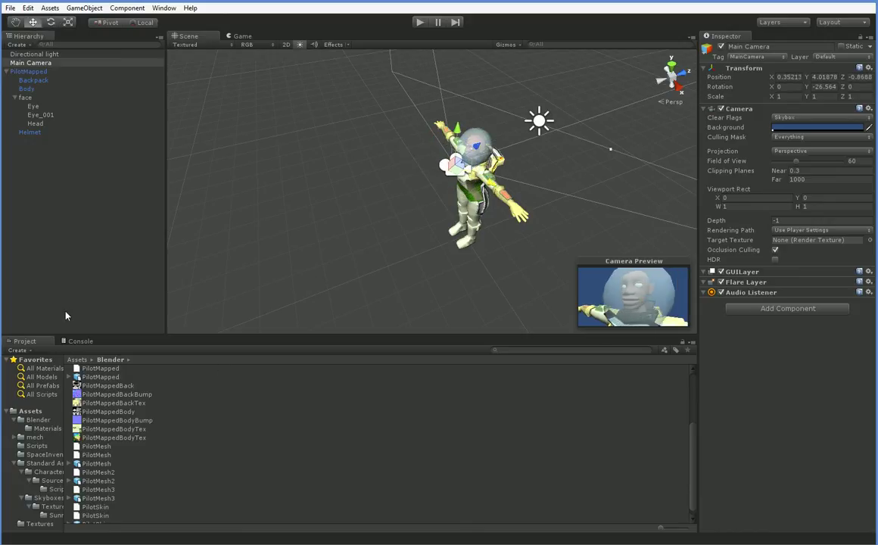
Open the Animation window and dock it beside the Project and Console panels.
click(99, 8)
mouse_move(116, 11)
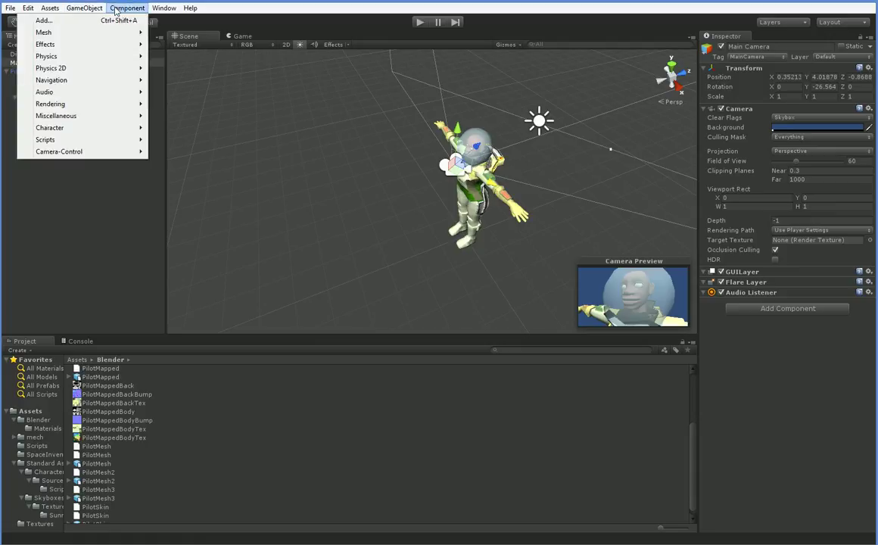
mouse_move(155, 9)
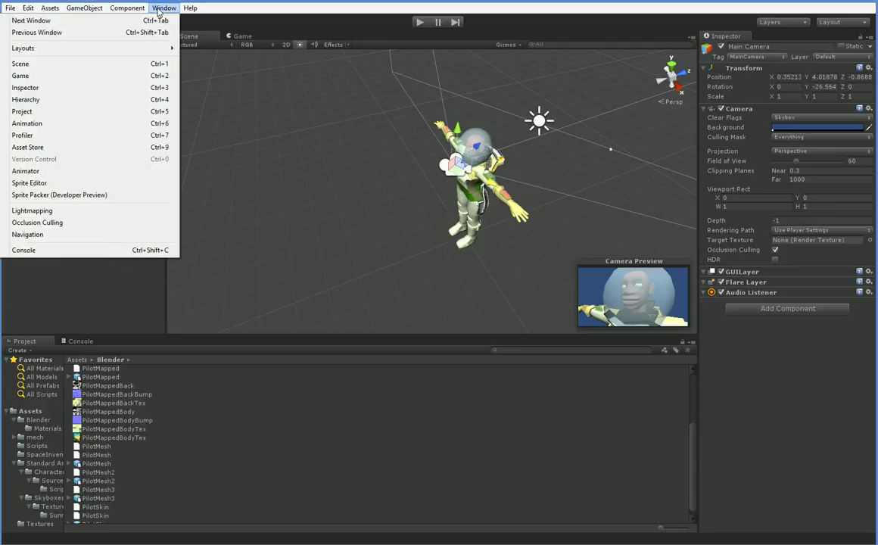
click(126, 124)
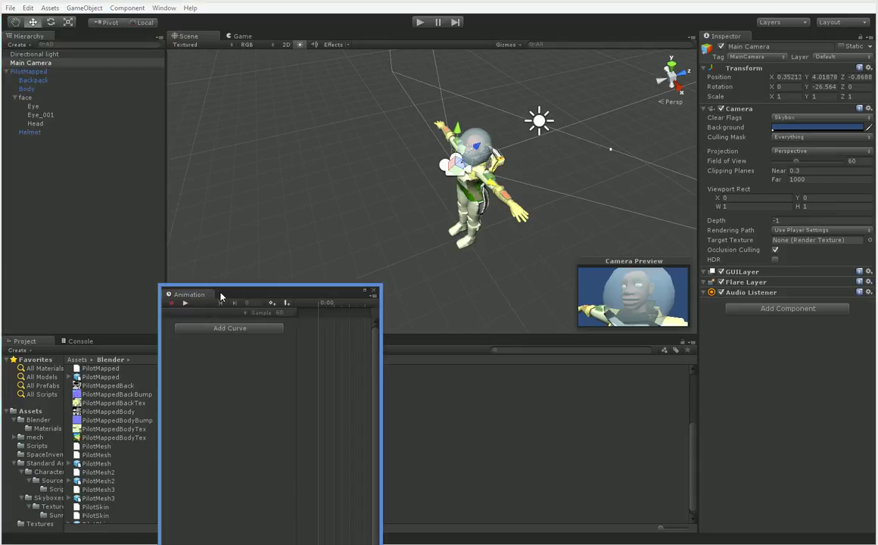
drag(220, 297, 135, 342)
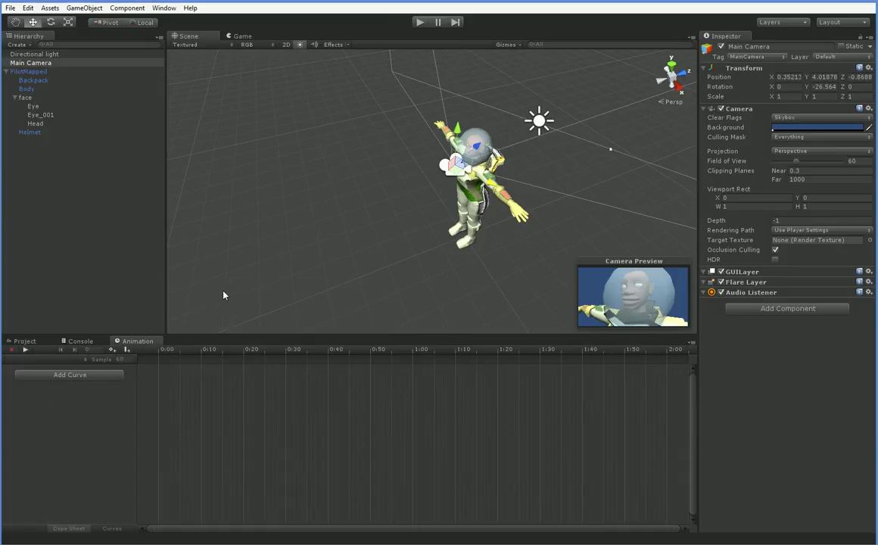
Examine the pilot's helmeted head and the camera's placement from close up in the scene.
scroll(223, 295, up, 4)
scroll(223, 296, down, 4)
middle_drag(224, 296, 159, 300)
scroll(311, 266, up, 2)
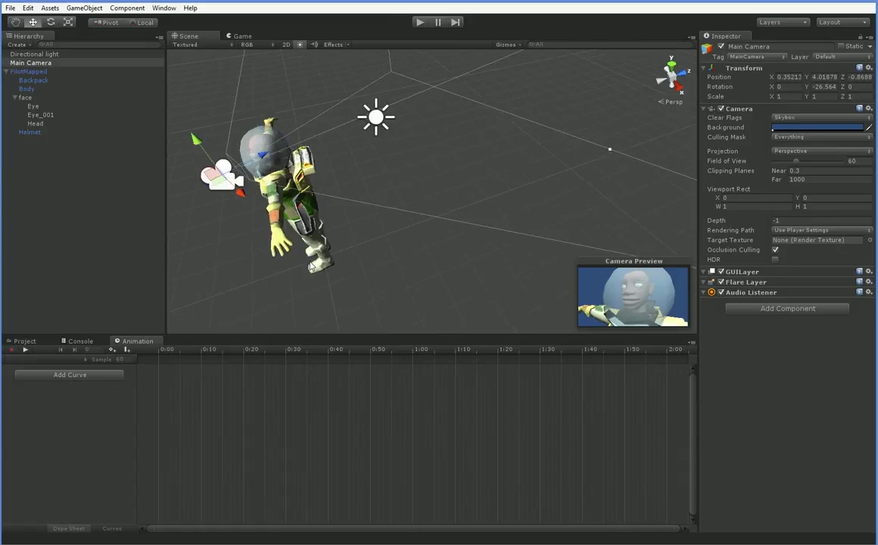
middle_drag(311, 267, 362, 259)
scroll(363, 260, up, 5)
right_drag(363, 260, 481, 137)
mouse_move(481, 137)
middle_down()
mouse_move(602, 123)
mouse_move(542, 103)
mouse_move(484, 146)
middle_up()
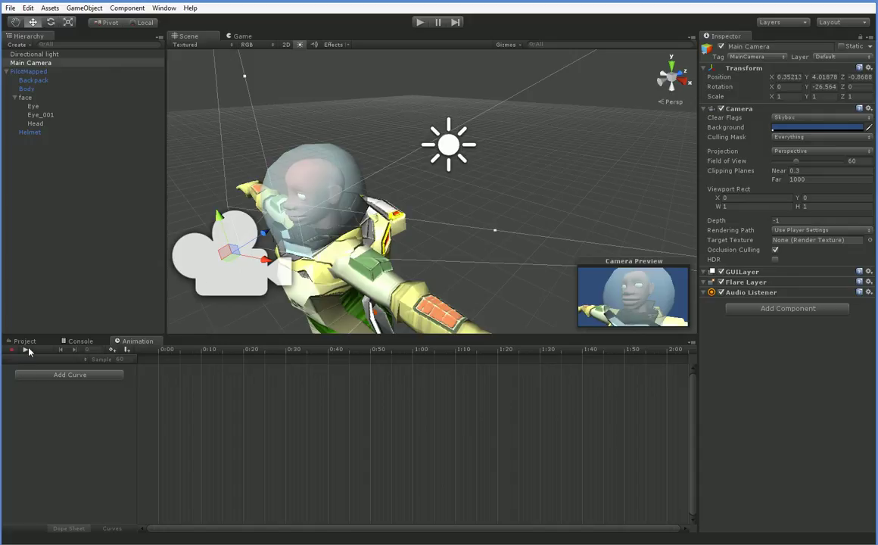
Create a new animation clip named smileyface for the pilot's Head.
click(40, 115)
click(40, 123)
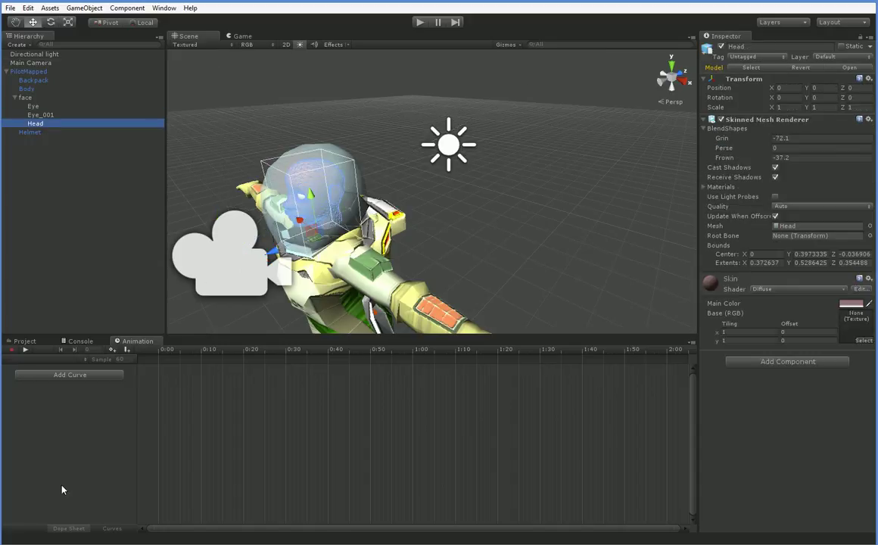
click(12, 349)
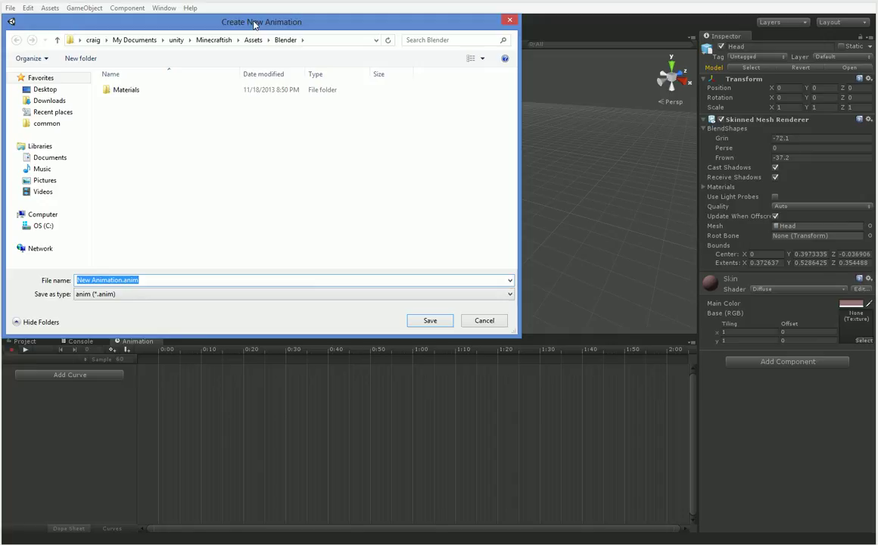
text(smileyface)
key(Return)
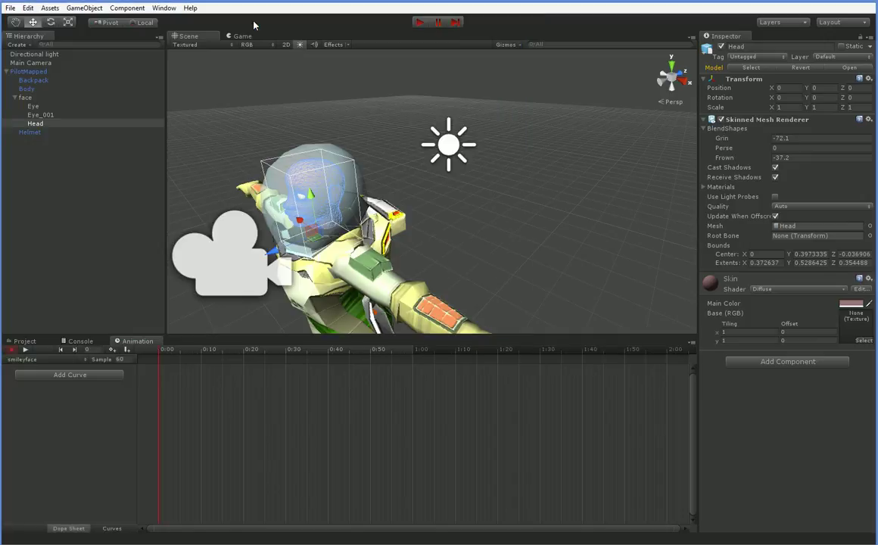
Compare the Curves and Dope Sheet views of the smileyface clip, ending on the Dope Sheet.
click(72, 528)
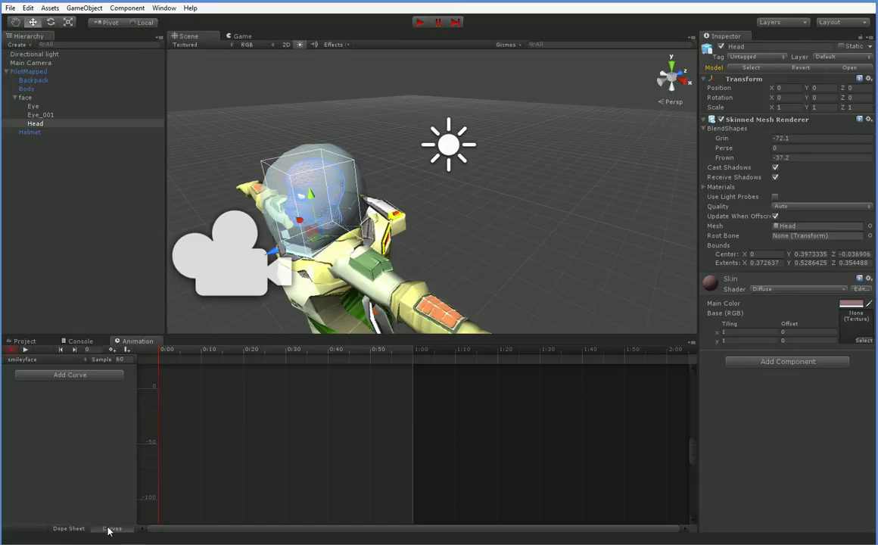
click(80, 528)
click(112, 529)
click(76, 529)
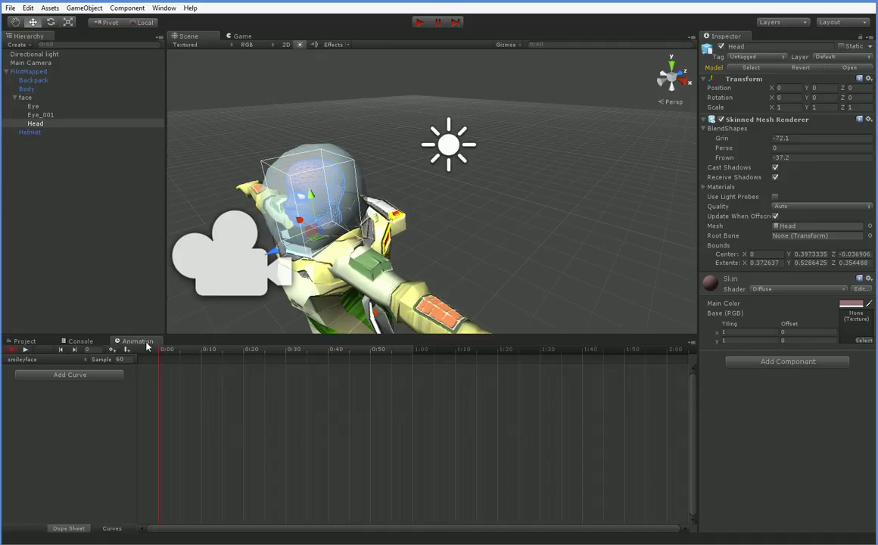
Add an animation curve for the Blend Shape.Grin property of the Head's Skinned Mesh Renderer.
click(95, 377)
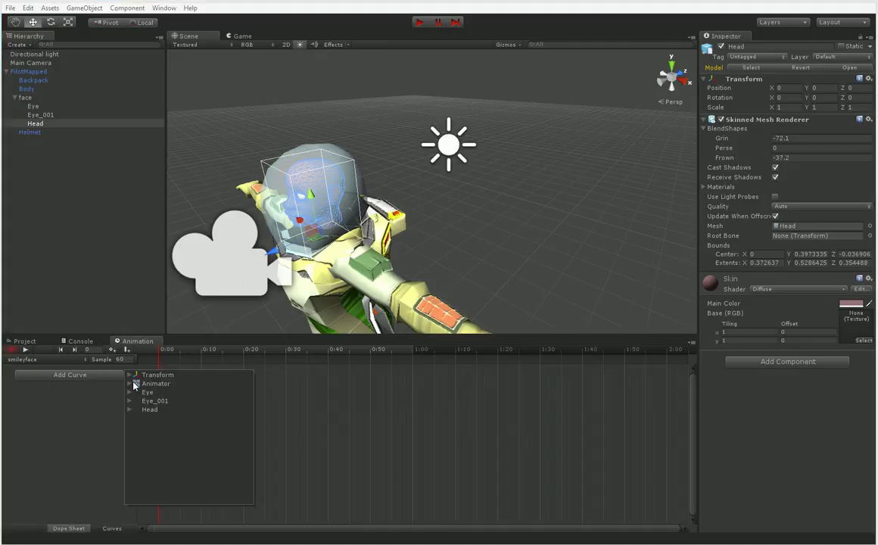
click(131, 411)
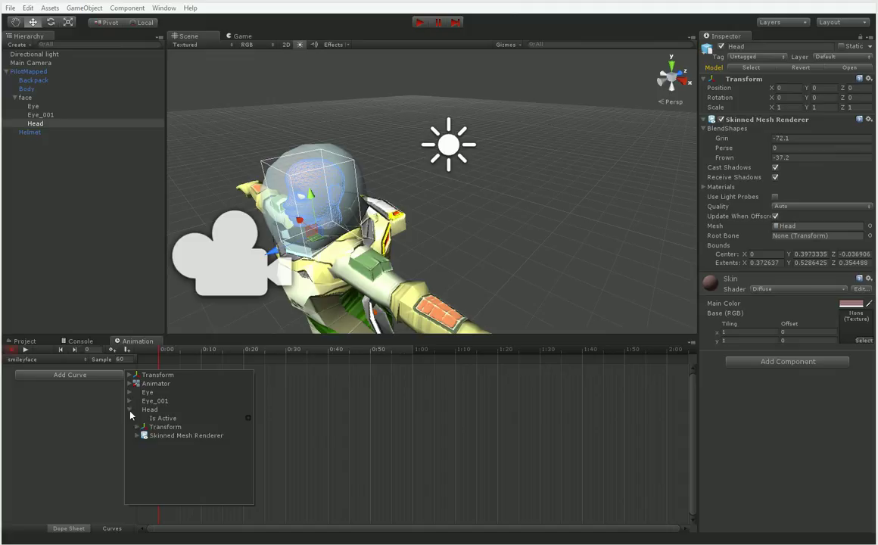
click(136, 437)
scroll(140, 444, down, 3)
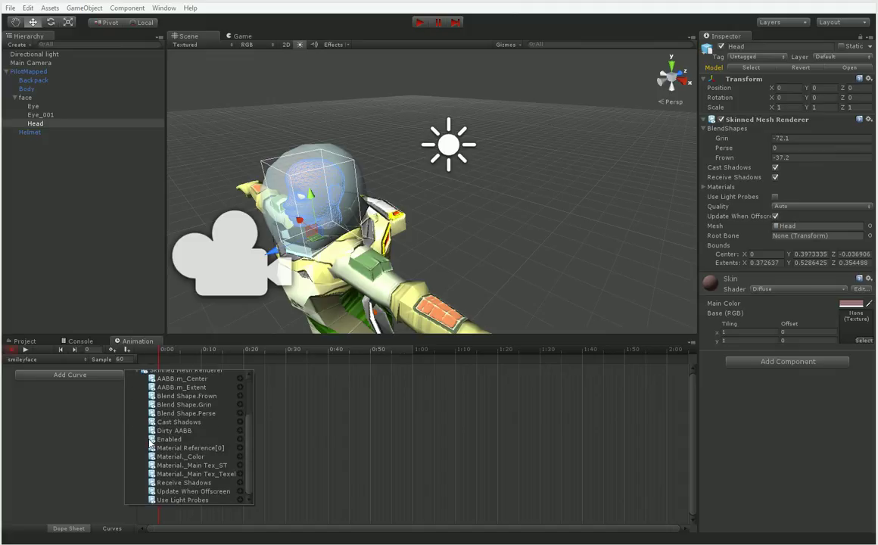
scroll(151, 443, up, 3)
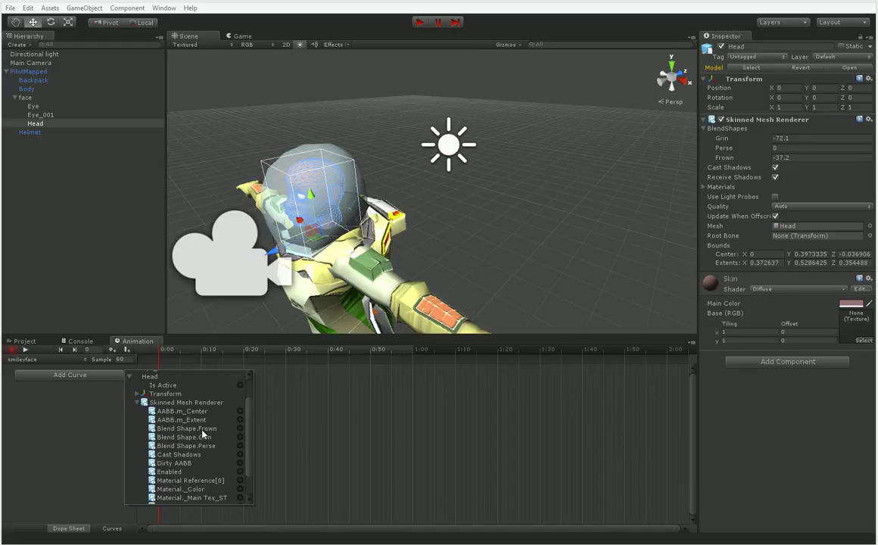
click(240, 438)
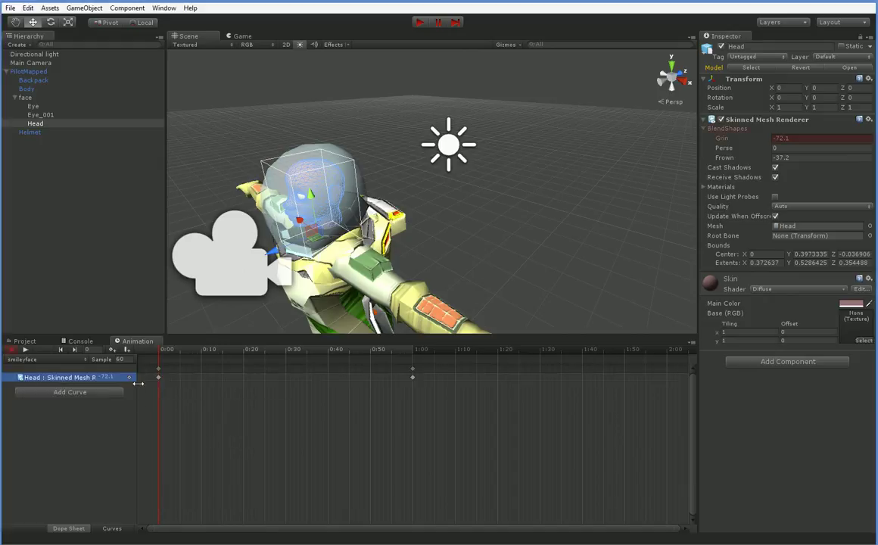
Set the Grin curve's keyframe at 0:00 to 0 and its keyframe at 1:00 to 100, then frame the face.
click(109, 377)
text(0)
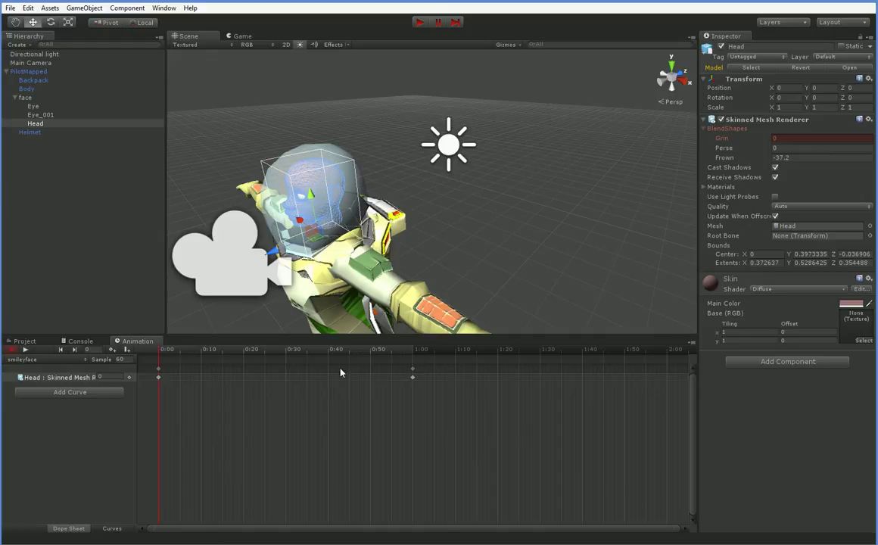
click(412, 378)
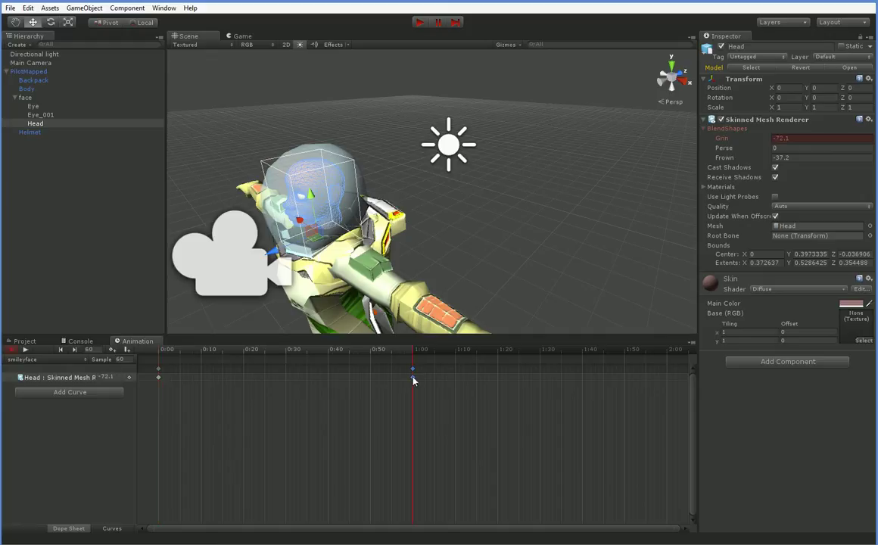
click(109, 376)
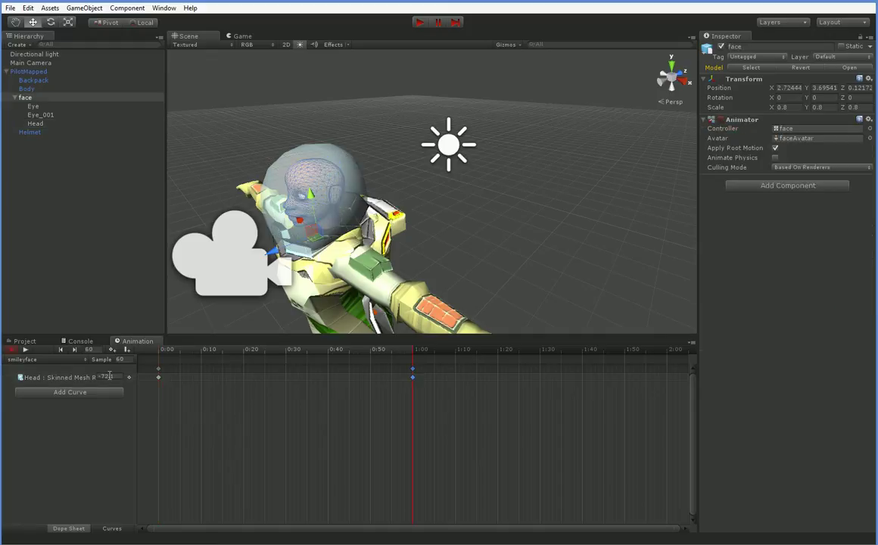
text(100)
key(Return)
scroll(265, 416, up, 1)
scroll(239, 259, up, 5)
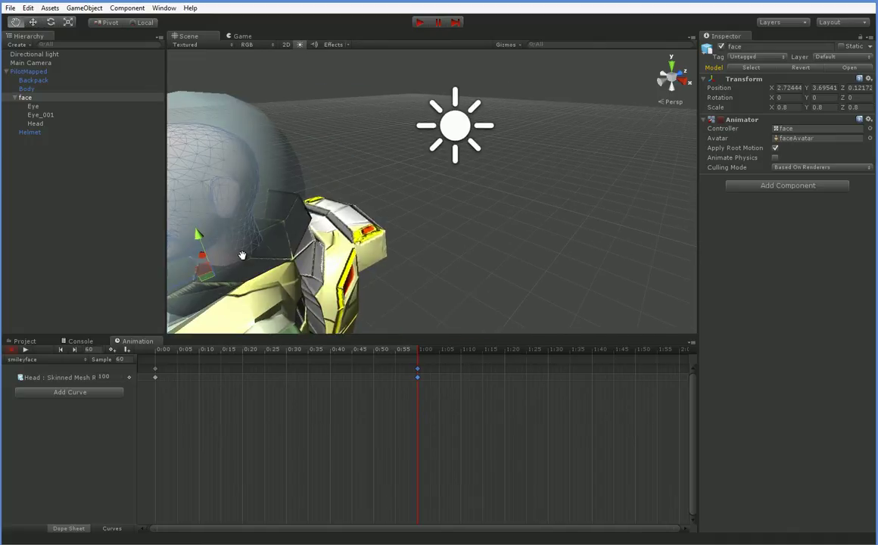
key(f)
key(w)
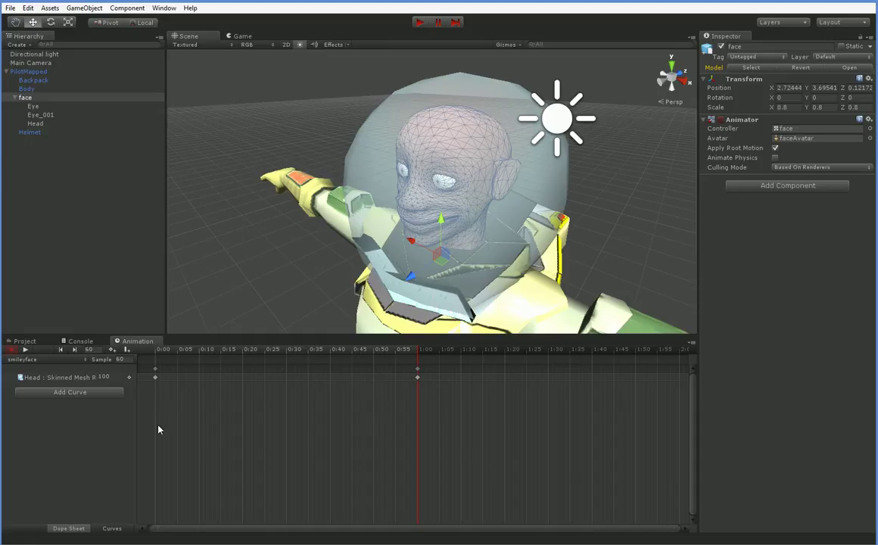
Show the Head's Grin curve of the smileyface clip in the Curves view.
mouse_move(156, 349)
mouse_down()
mouse_move(458, 345)
mouse_move(159, 350)
mouse_up()
click(115, 528)
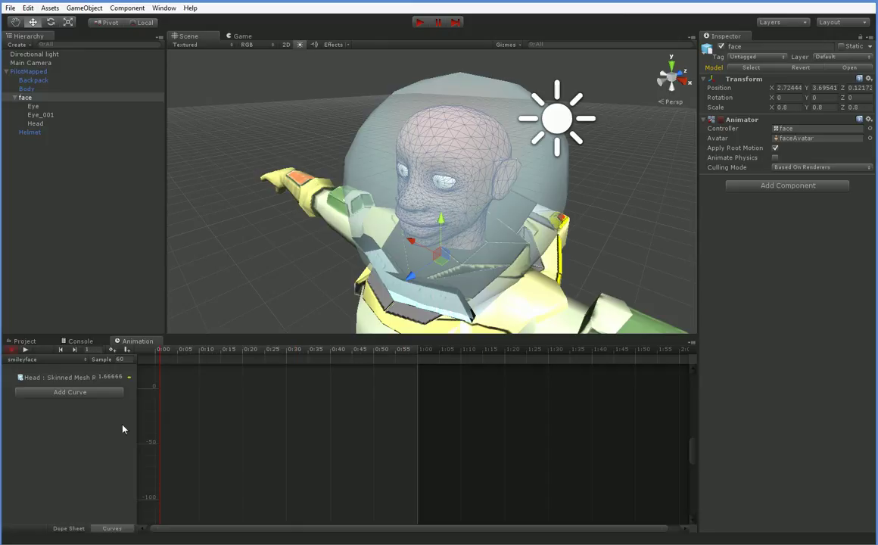
click(111, 377)
scroll(182, 397, down, 1)
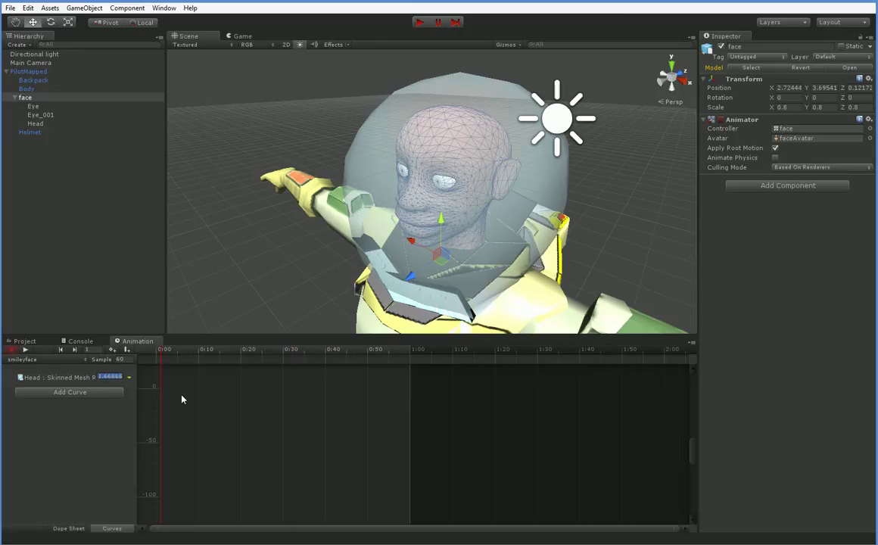
scroll(182, 399, down, 1)
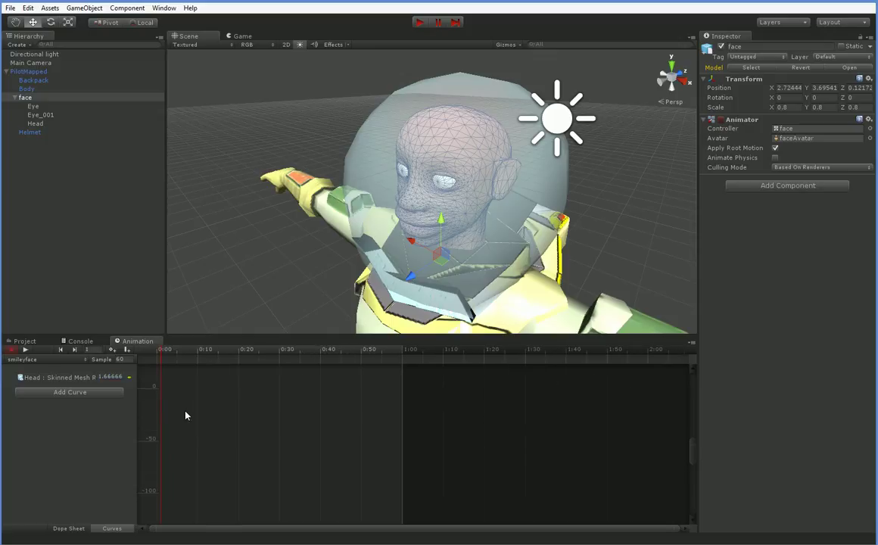
scroll(184, 414, down, 1)
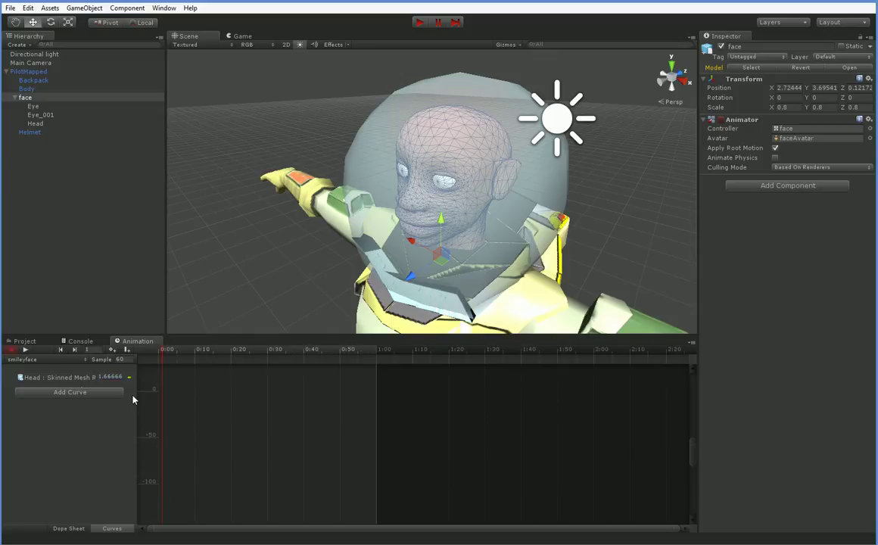
click(75, 378)
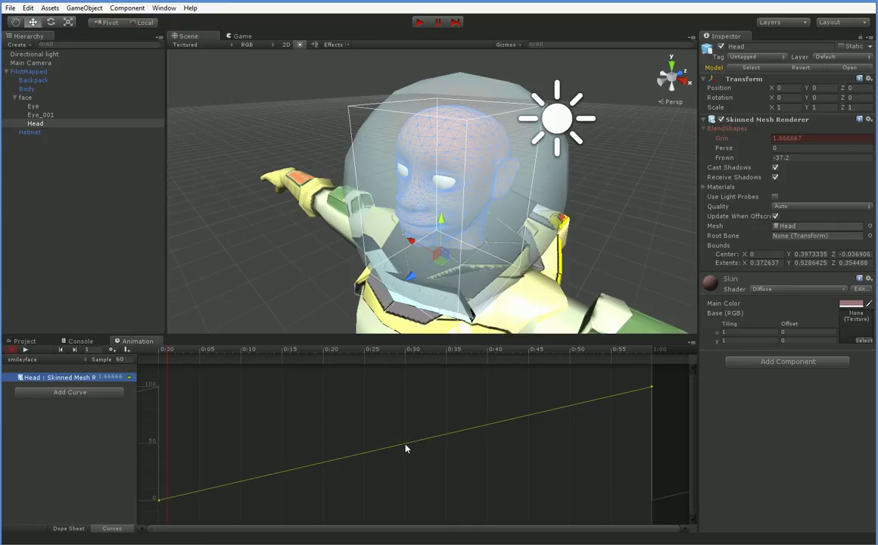
Add a keyframe to the middle of the Grin curve and move it to frame 28 at a value of about 87.
drag(407, 442, 410, 439)
key(ctrl+z)
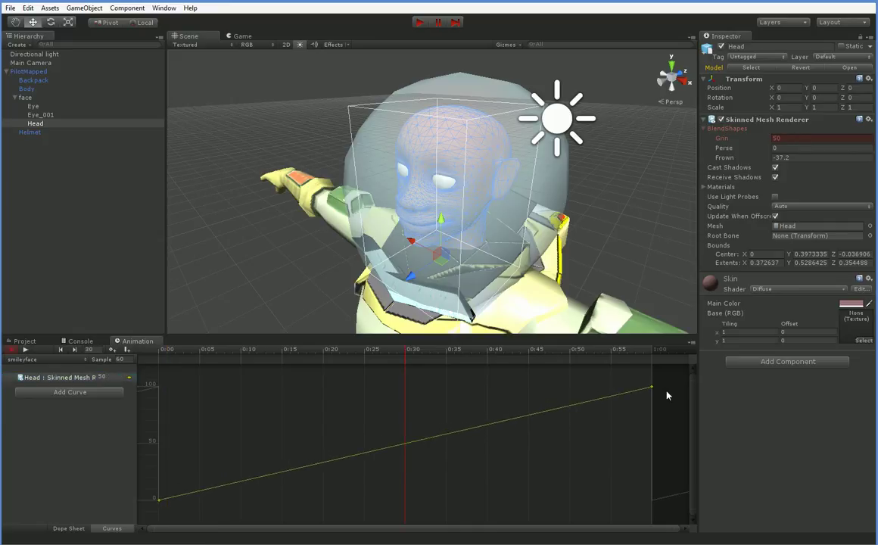
double_click(415, 441)
drag(415, 442, 388, 404)
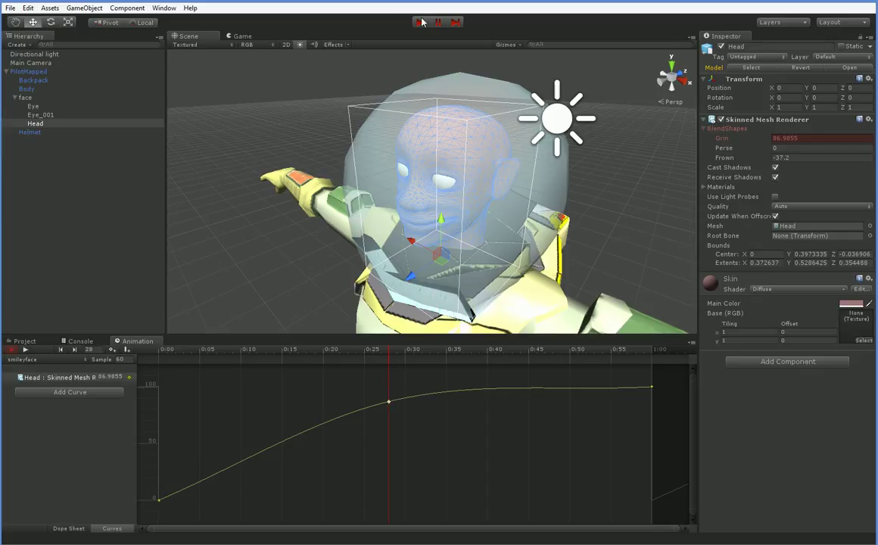
Preview the smileyface clip in the Animation window, stop it, and run the scene briefly to check the grin in play mode.
click(13, 349)
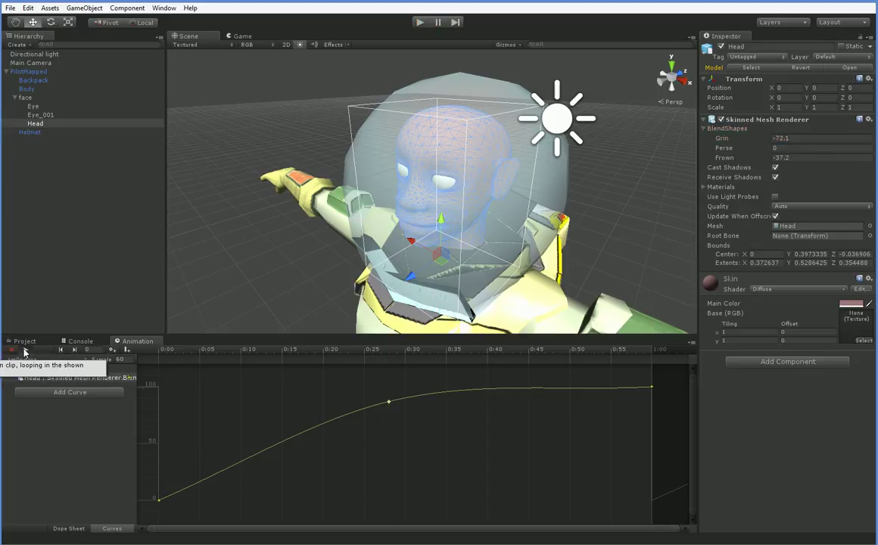
click(25, 350)
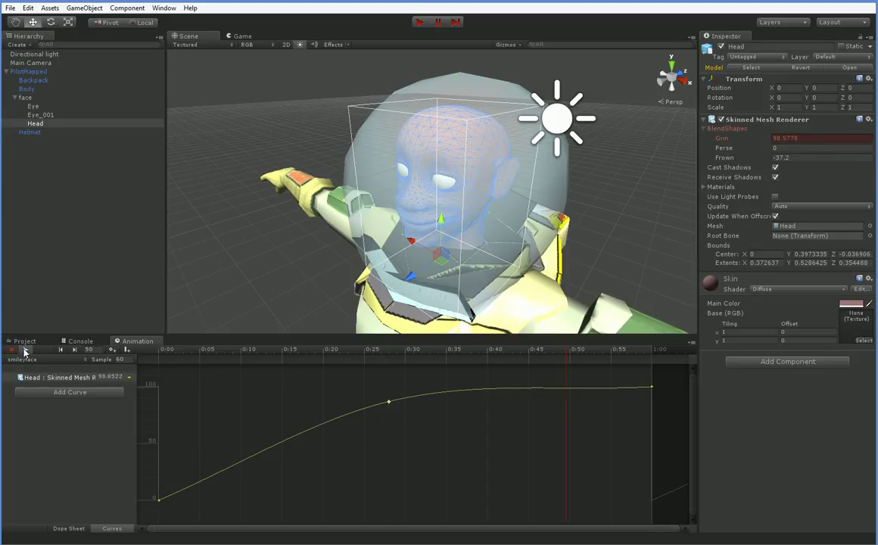
click(25, 349)
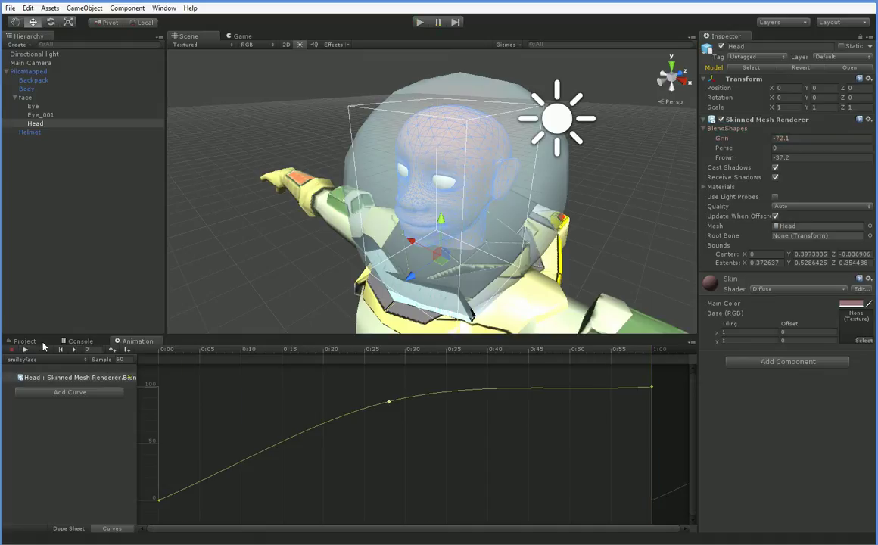
click(422, 25)
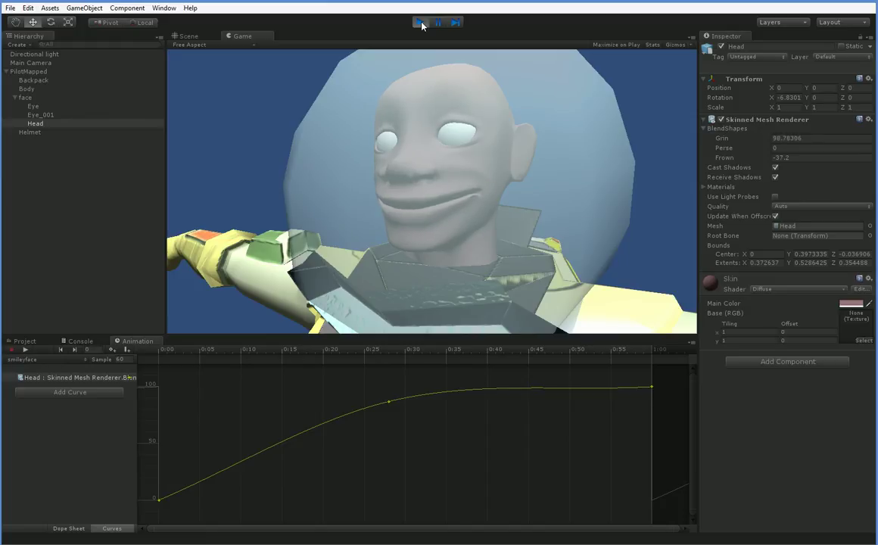
click(420, 22)
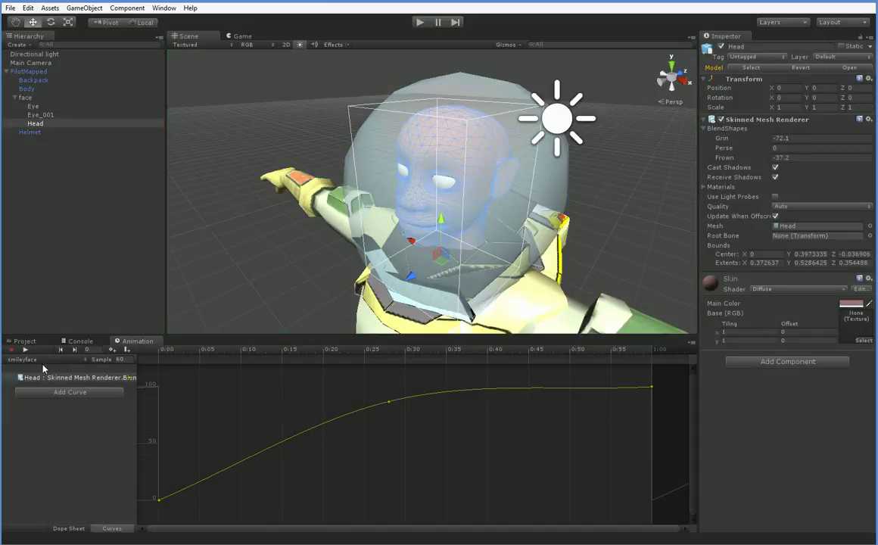
In the Dope Sheet view, add an animation curve for the Blend Shape.Perse property of the Head's Skinned Mesh Renderer.
click(65, 530)
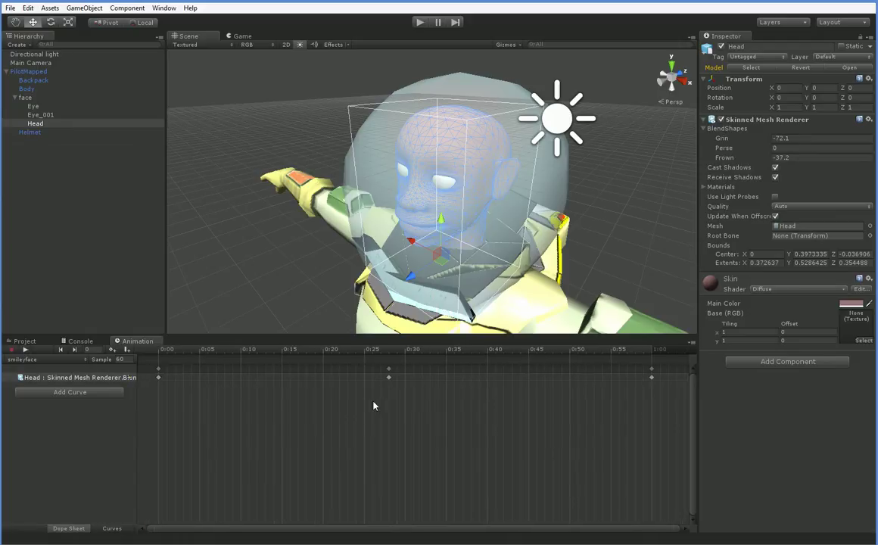
middle_drag(455, 384, 412, 388)
middle_drag(534, 397, 511, 398)
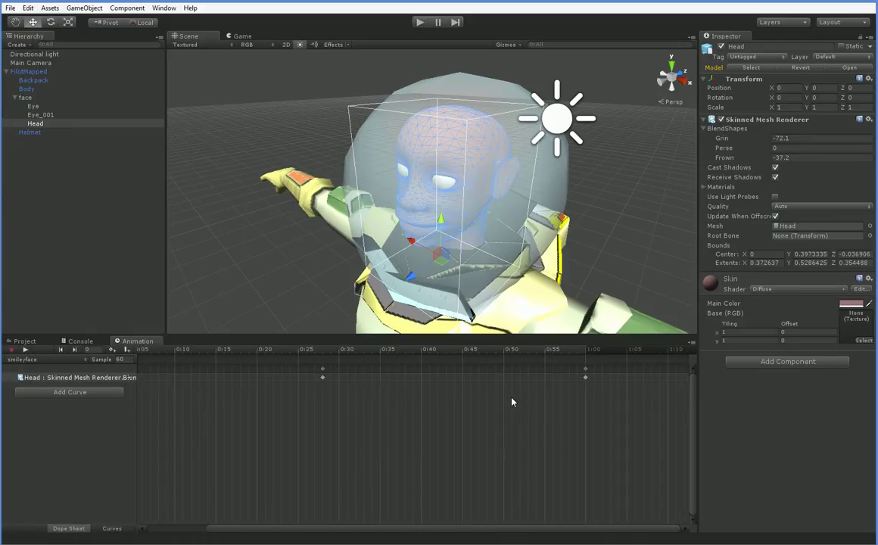
scroll(500, 409, right, 3)
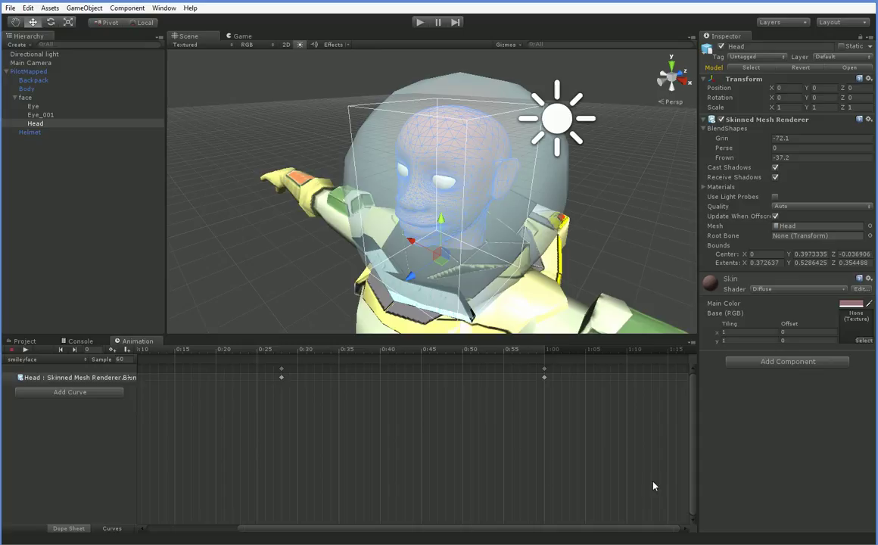
click(70, 393)
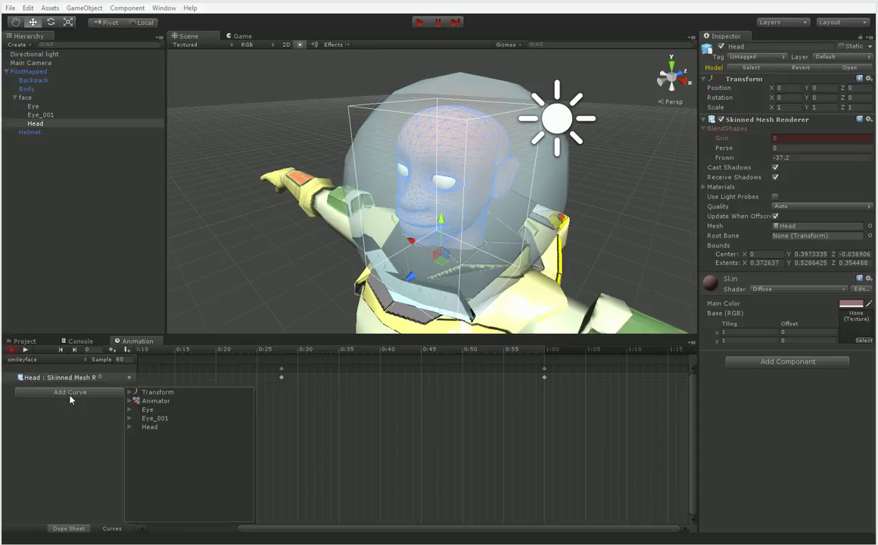
click(131, 427)
click(137, 453)
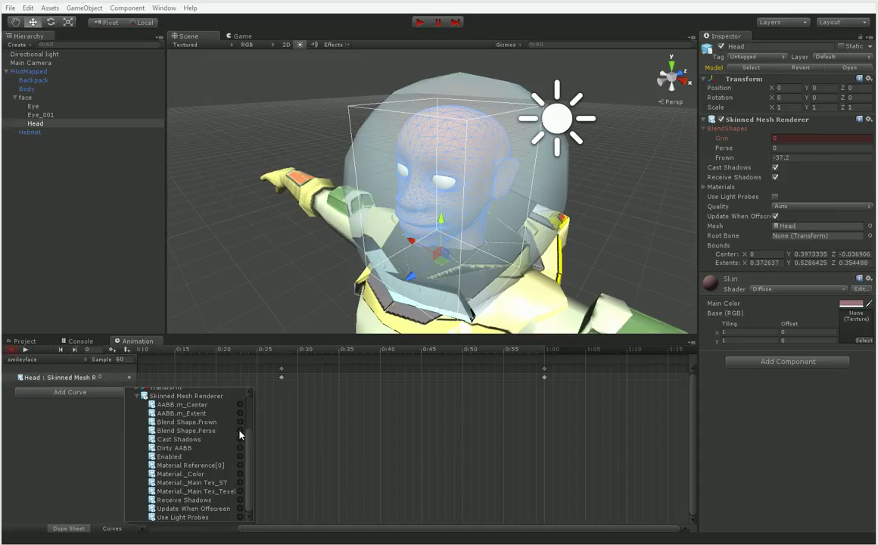
click(240, 430)
mouse_move(416, 410)
middle_down()
mouse_move(483, 402)
mouse_move(425, 411)
middle_up()
middle_drag(213, 403, 367, 403)
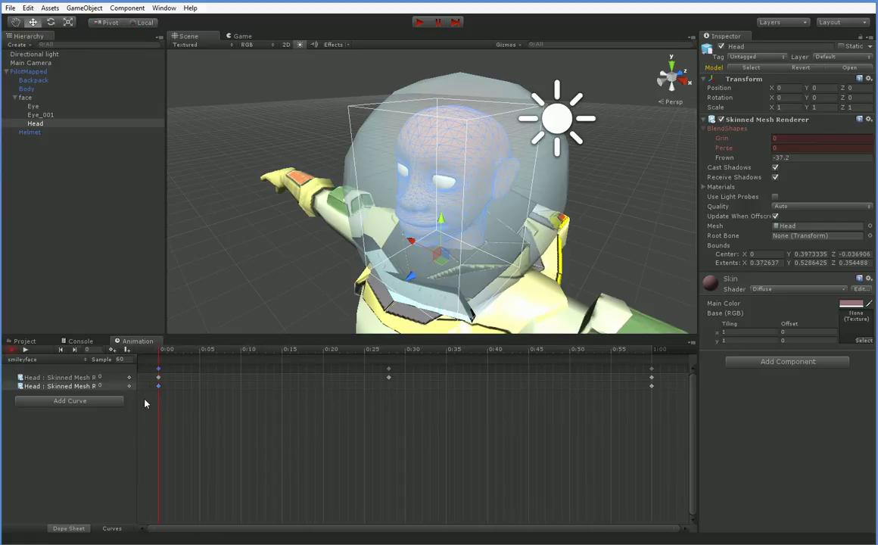
Move the Perse curve's last keyframe to 0:50.
click(103, 386)
drag(652, 387, 601, 388)
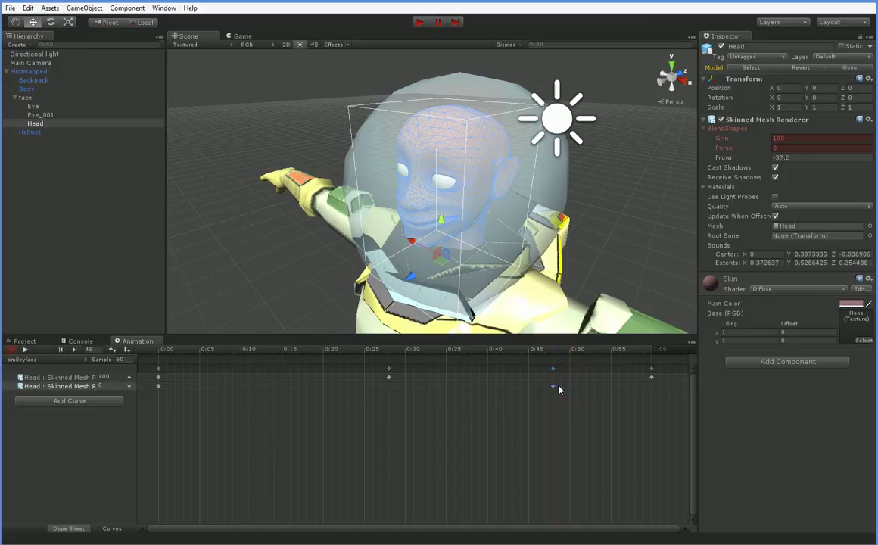
drag(570, 386, 570, 386)
middle_drag(539, 436, 324, 435)
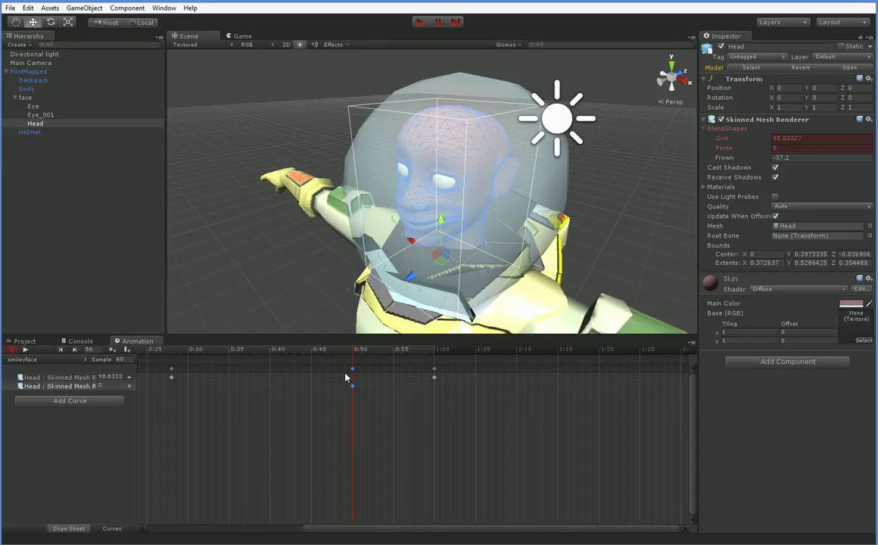
Key the Grin curve at 0:50 with a value of 100.
click(352, 370)
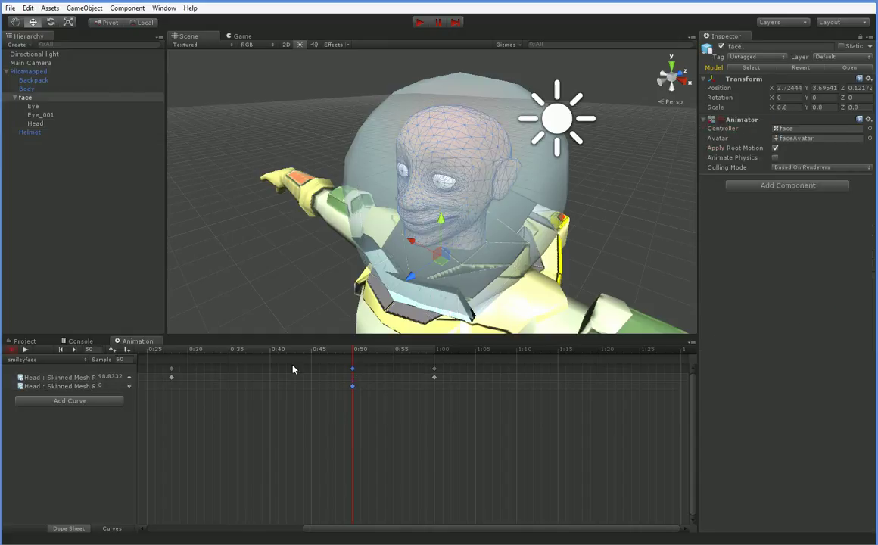
click(112, 376)
text(100)
key(Return)
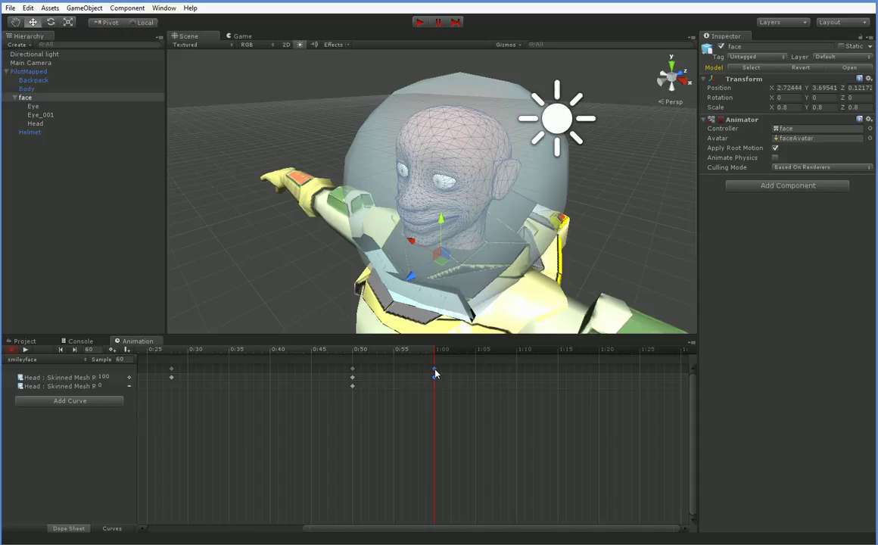
At 1:00, set the Grin value to 60 and key the Perse value at 30.
click(112, 377)
text(60)
key(Return)
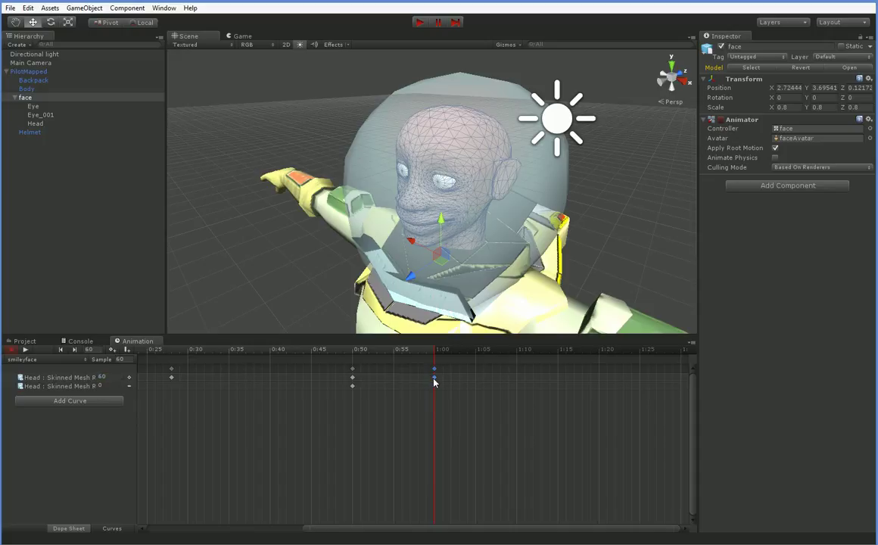
click(113, 385)
text(30)
key(Return)
Extend the clip to frame 89 by keying the Perse value at 100 there.
click(353, 386)
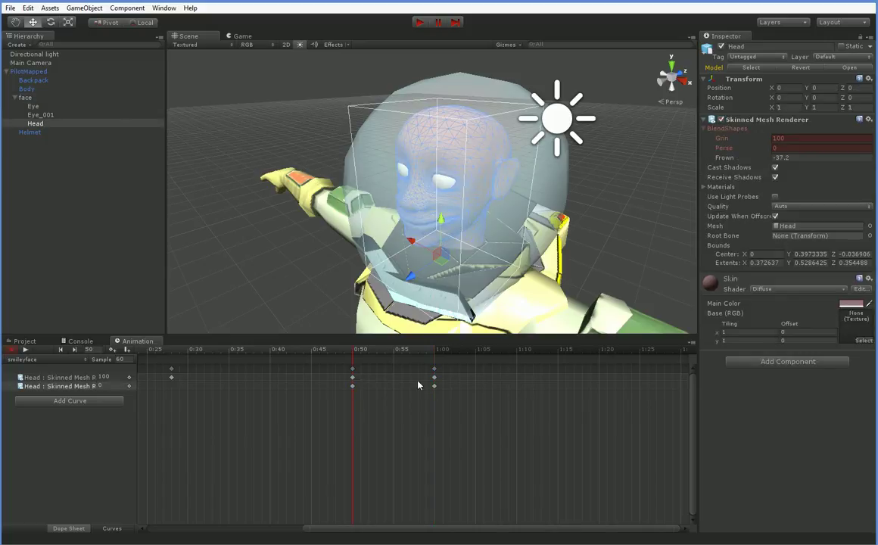
drag(349, 357, 658, 361)
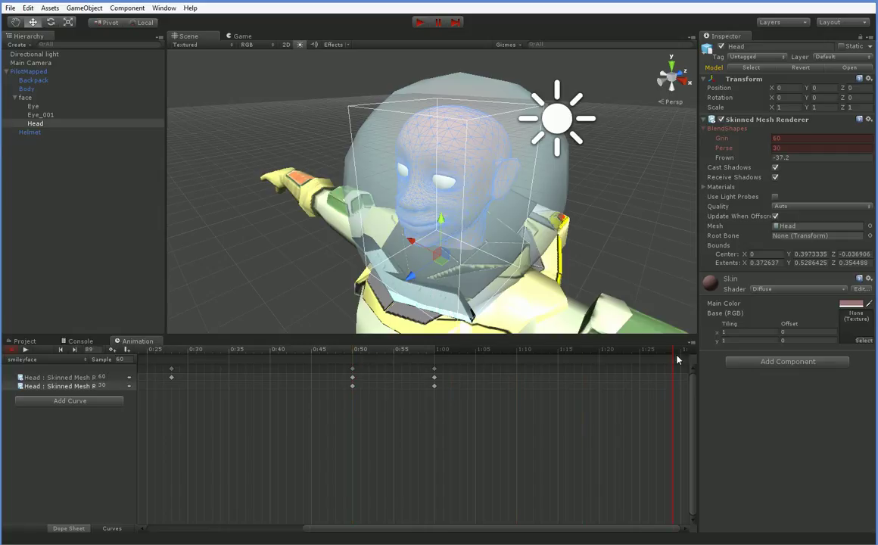
middle_drag(581, 446, 553, 445)
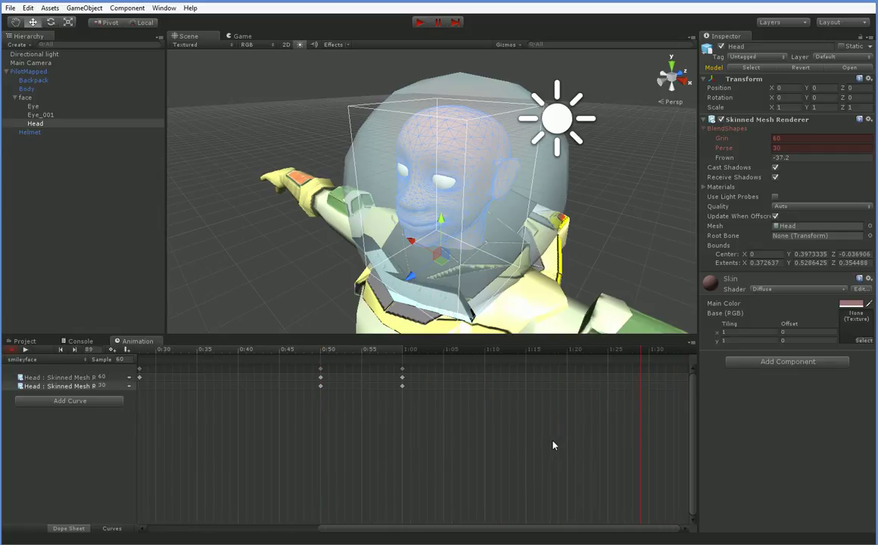
click(650, 385)
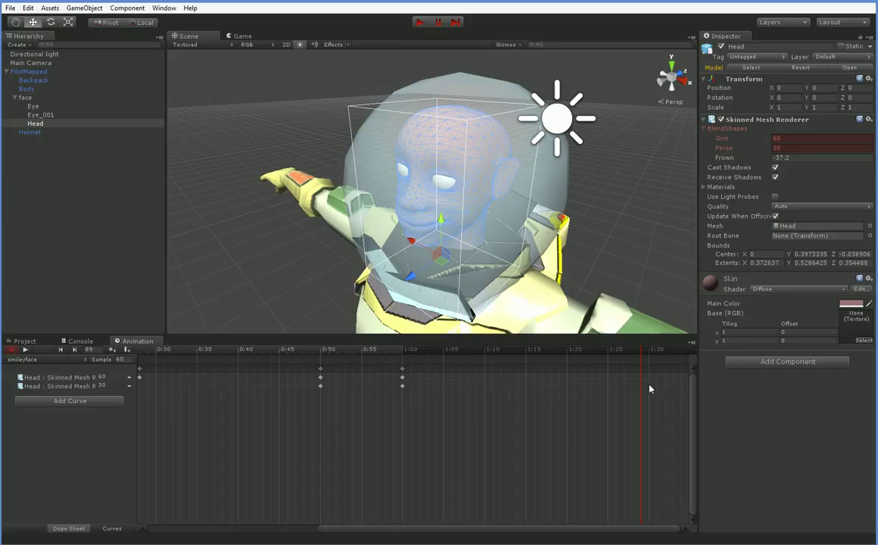
click(113, 387)
text(100)
key(Return)
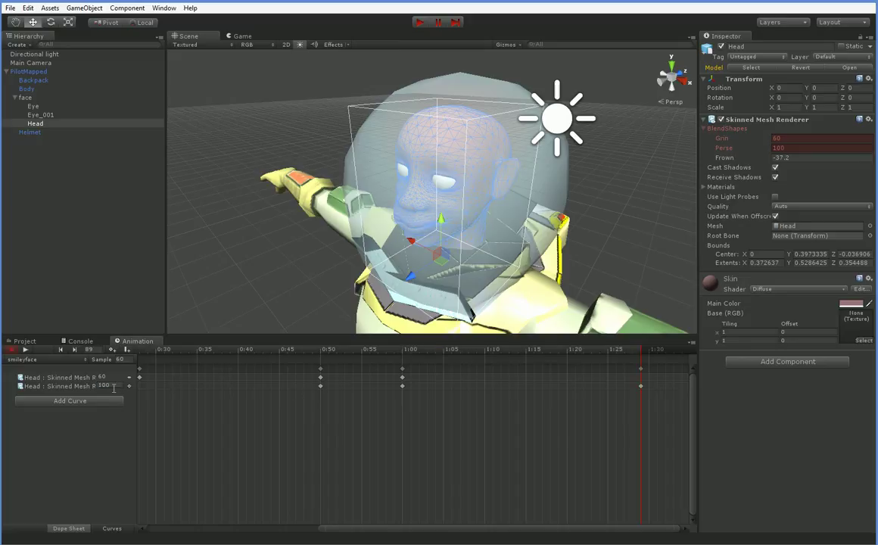
Key the Grin value at 0 on frame 89.
click(642, 369)
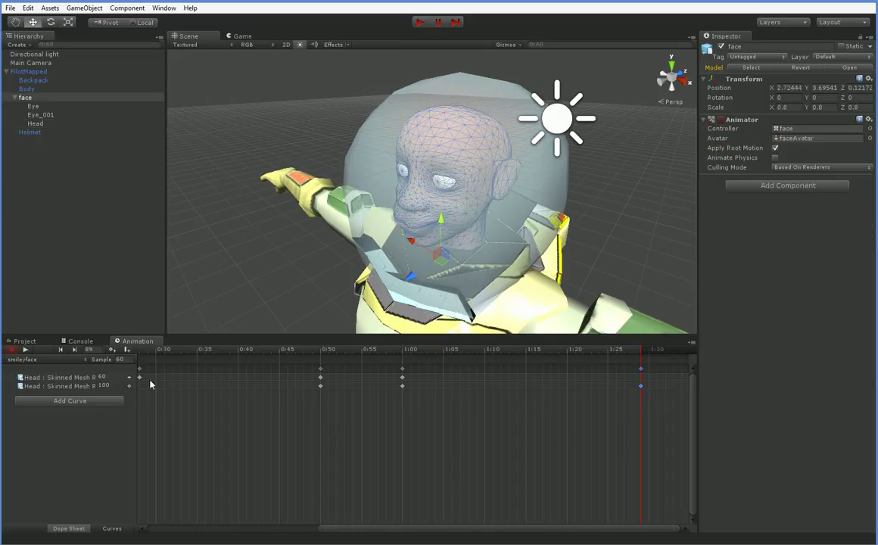
click(106, 377)
text(0)
key(Return)
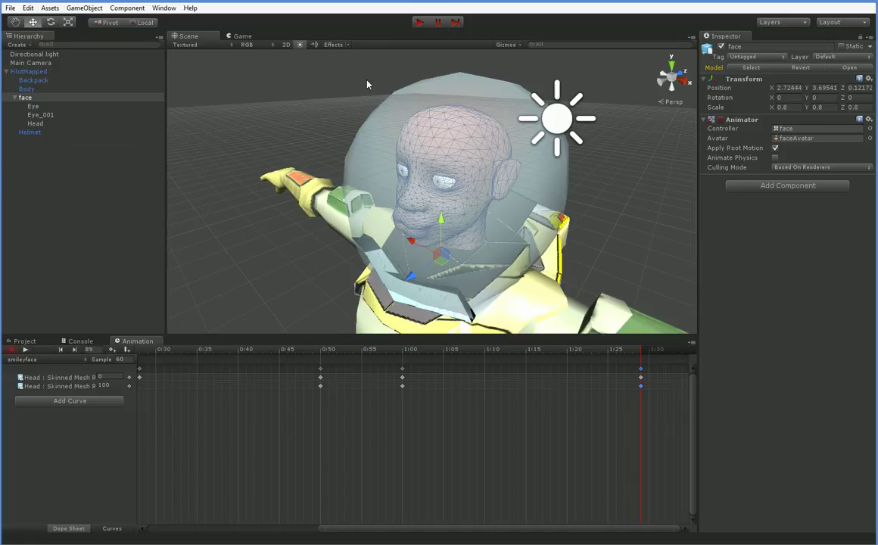
Stop animation recording and run the scene to preview the combined Grin and Perse animation.
click(11, 350)
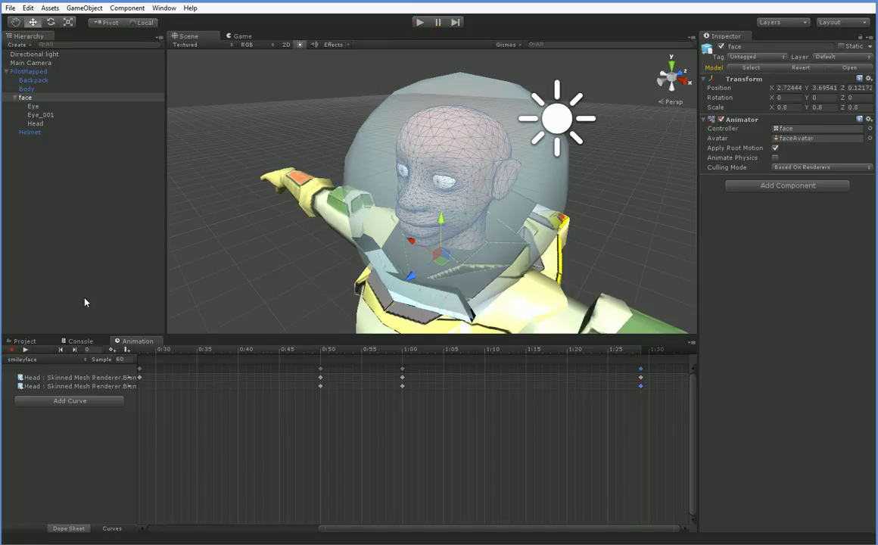
click(419, 22)
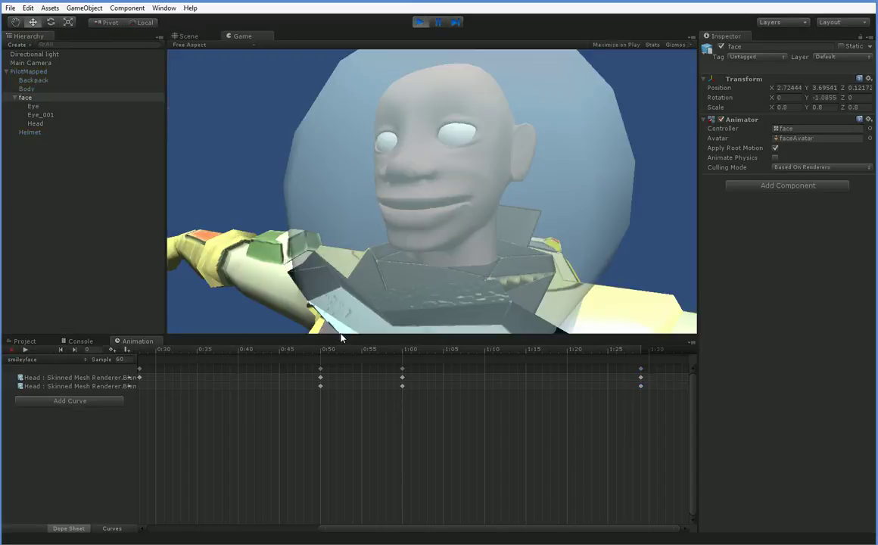